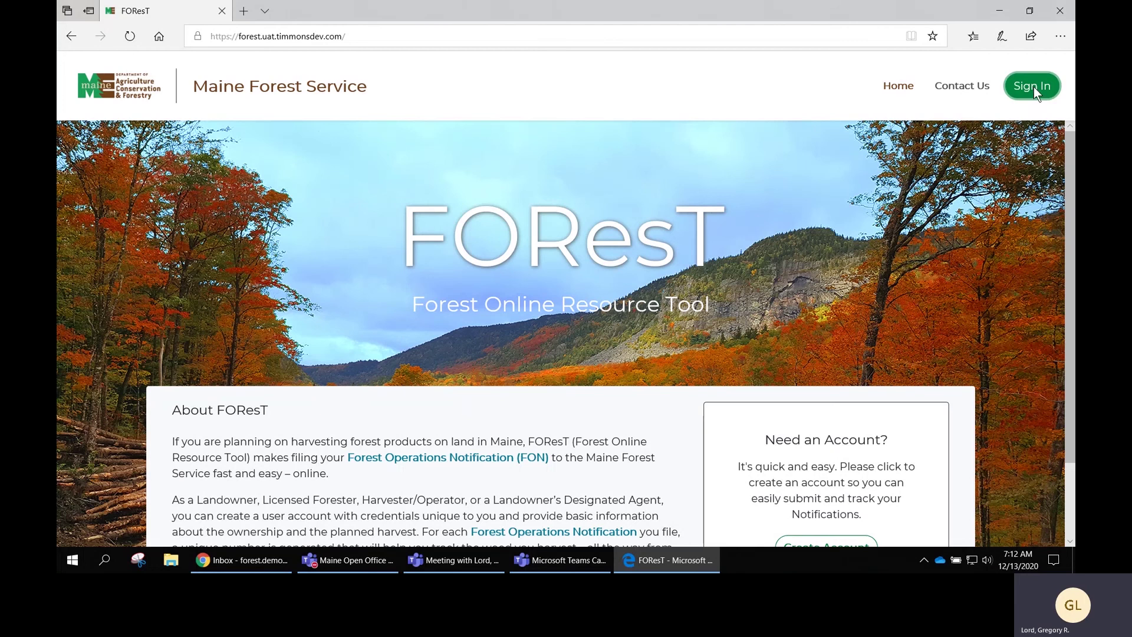
Open the FOResT Sign In dialog from the page header.
left_click(1034, 87)
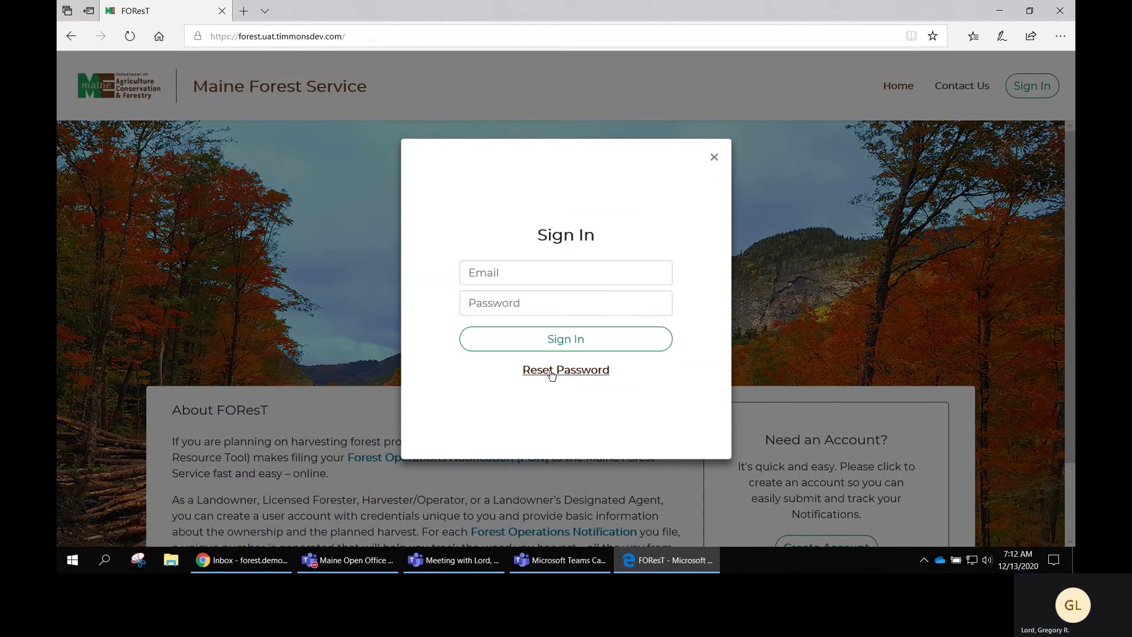
Switch to Reset Password, enter the account e-mail address and send the reset e-mail.
left_click(551, 370)
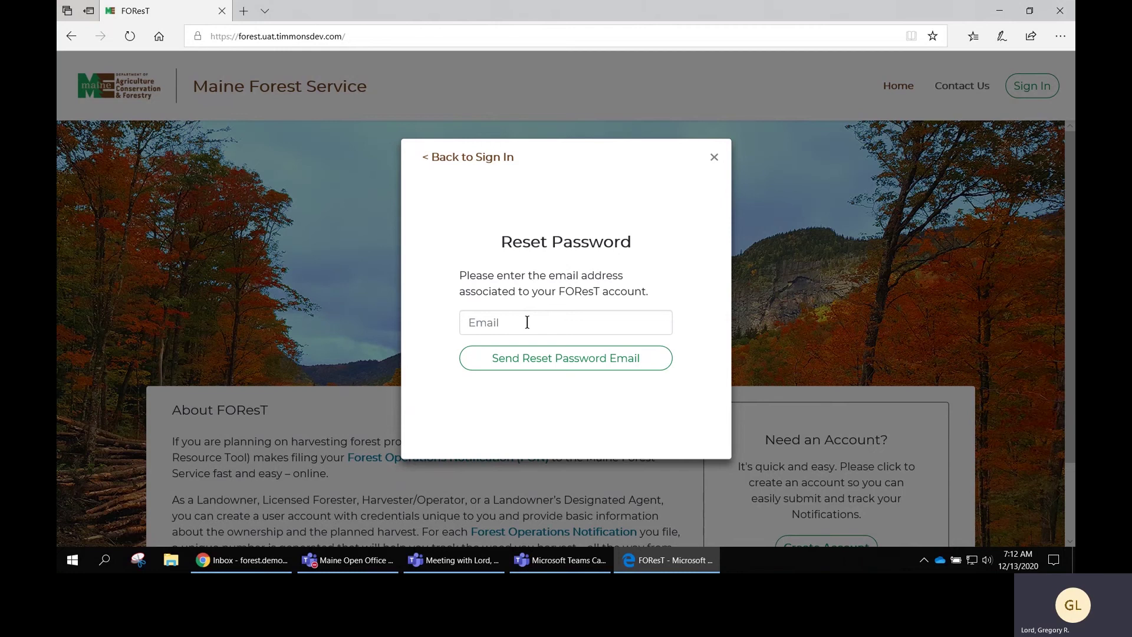
left_click(528, 322)
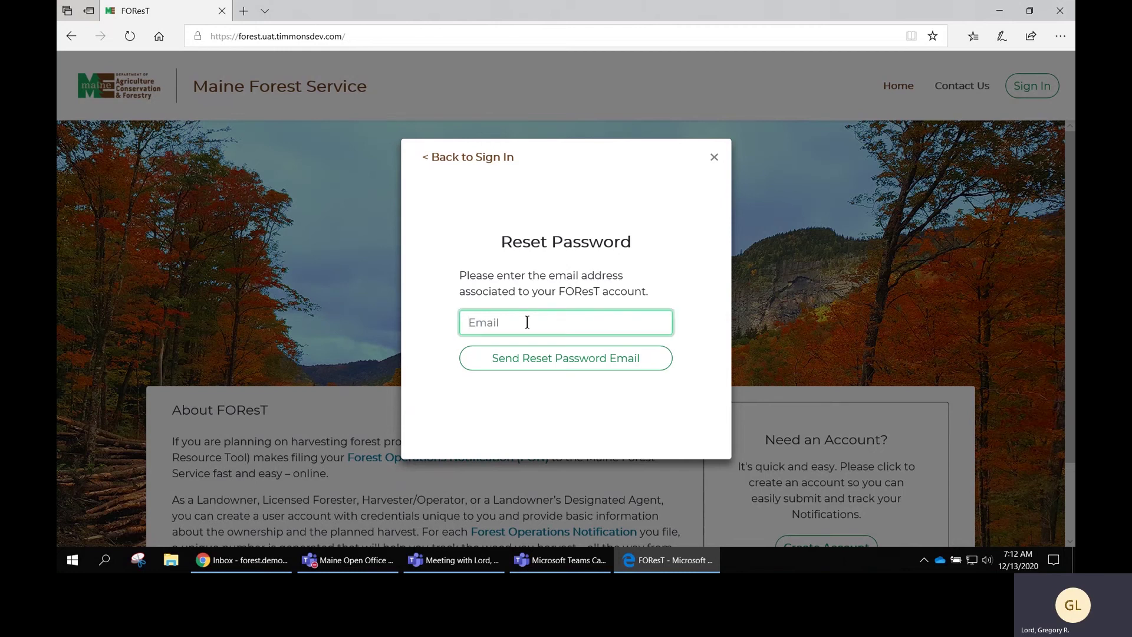
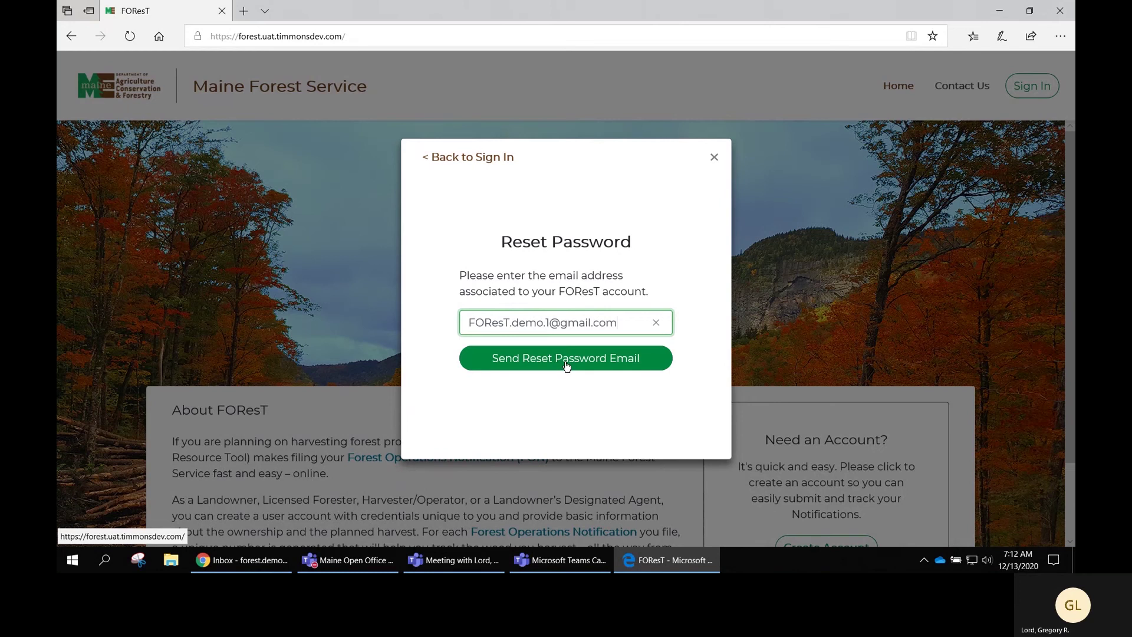
left_click(566, 364)
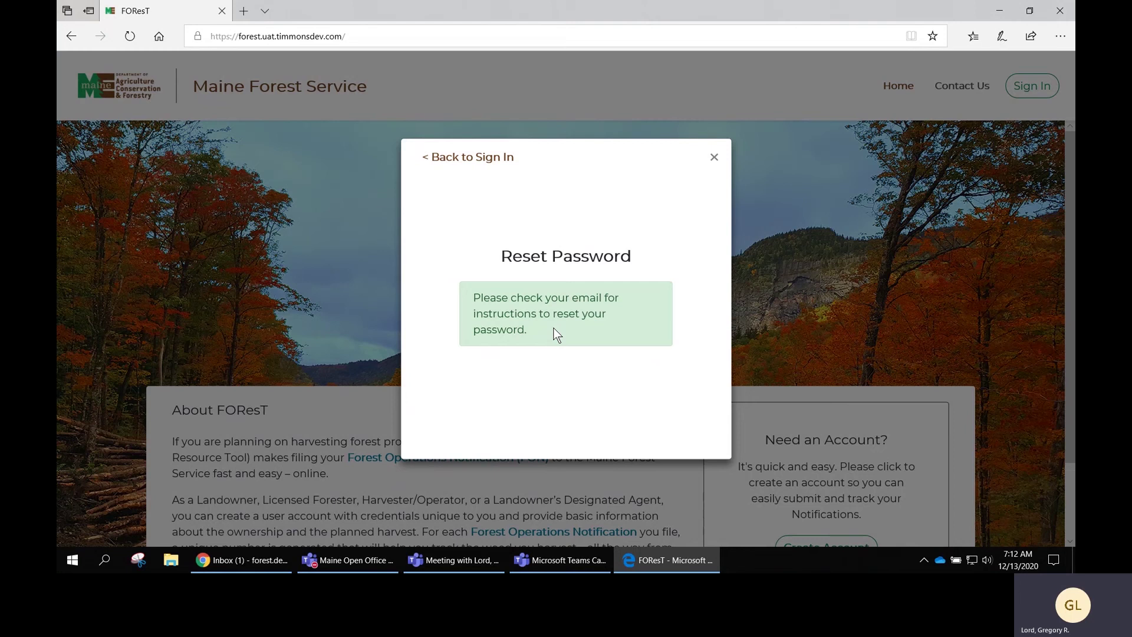
mouse_move(249, 566)
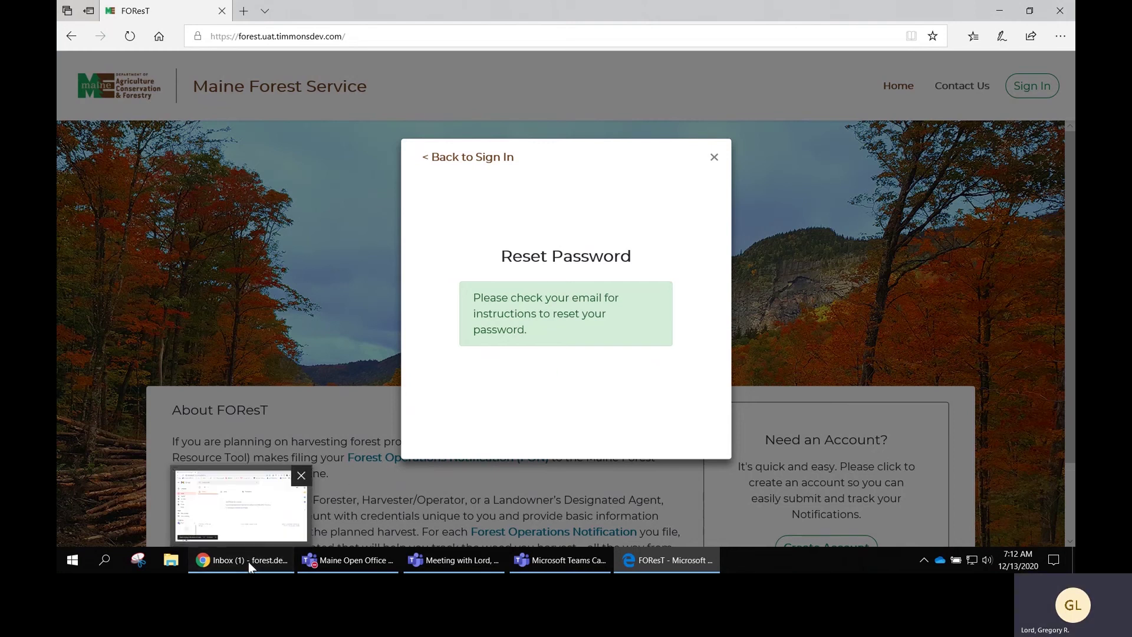
Go to the Gmail inbox and open the 'Reset FOResT User Account Password' message.
left_click(249, 564)
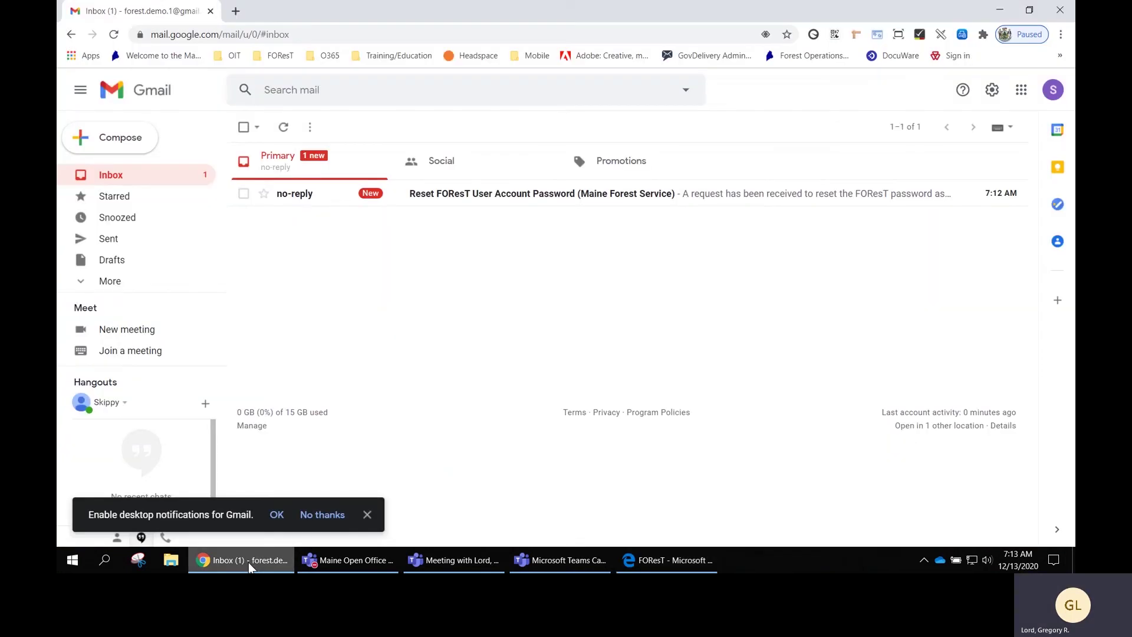
left_click(520, 194)
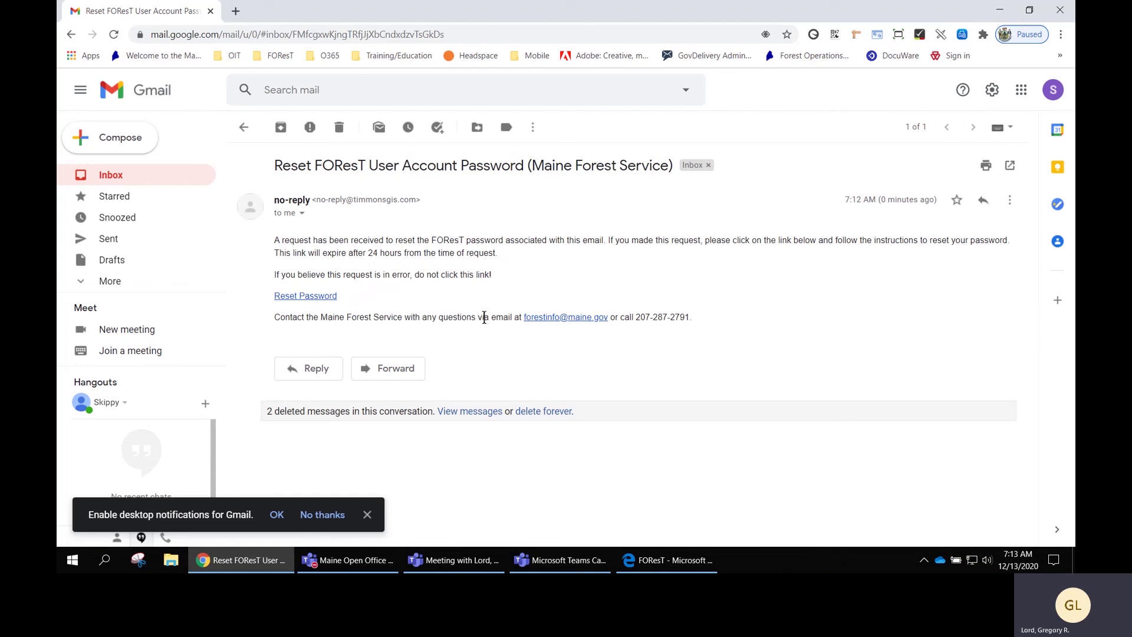
Follow the e-mailed reset link and enter the account e-mail on the Password Reset page.
left_click(298, 296)
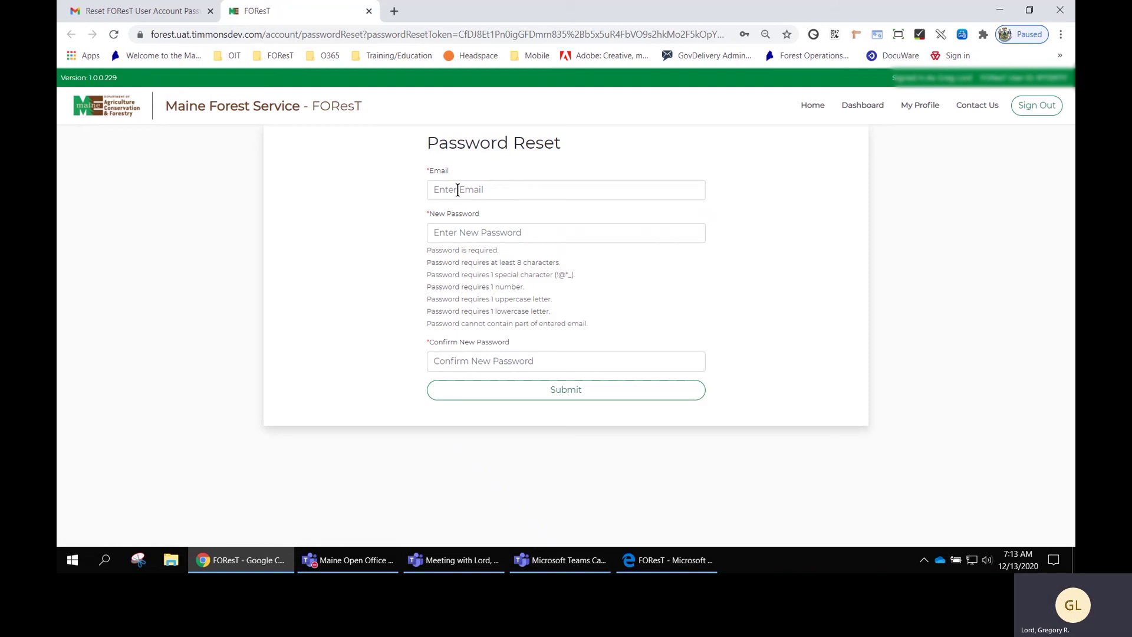
left_click(456, 190)
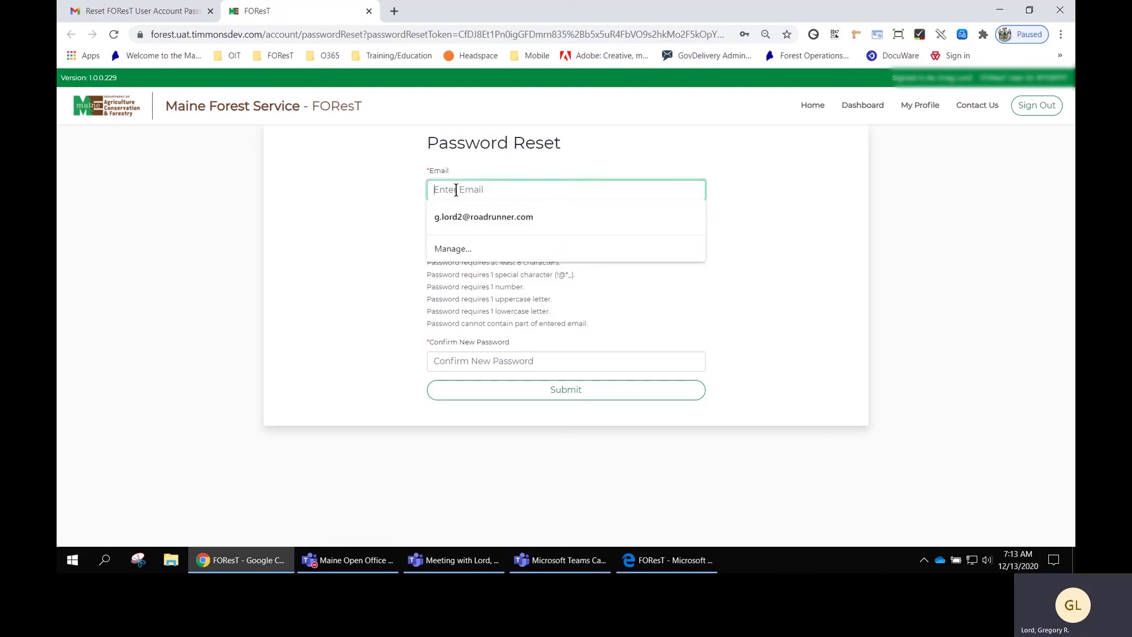
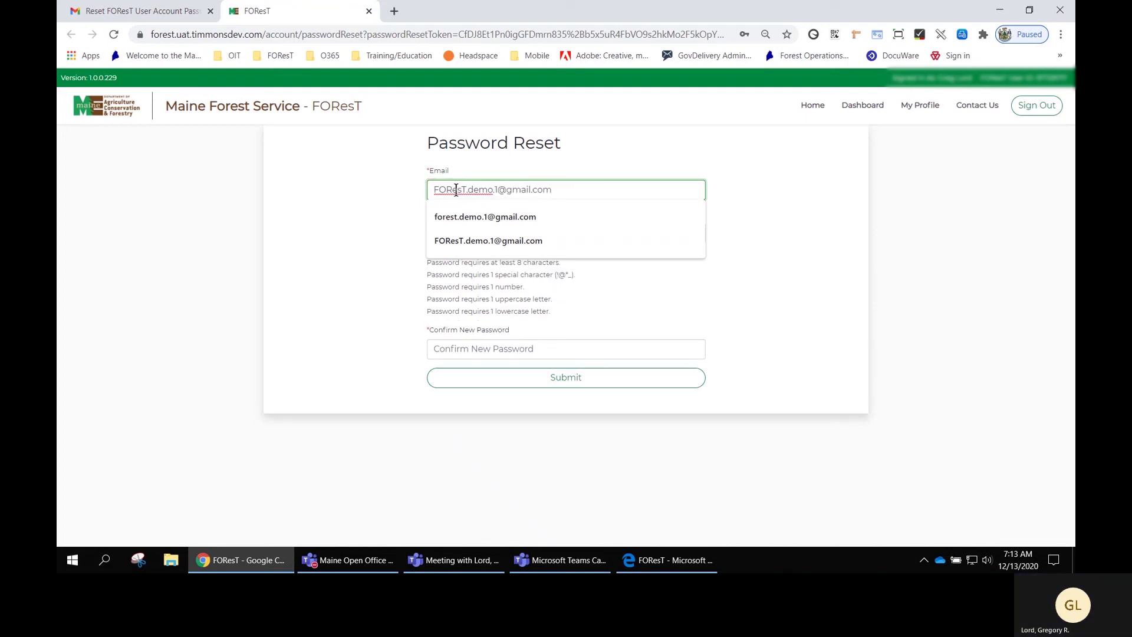
key("Tab")
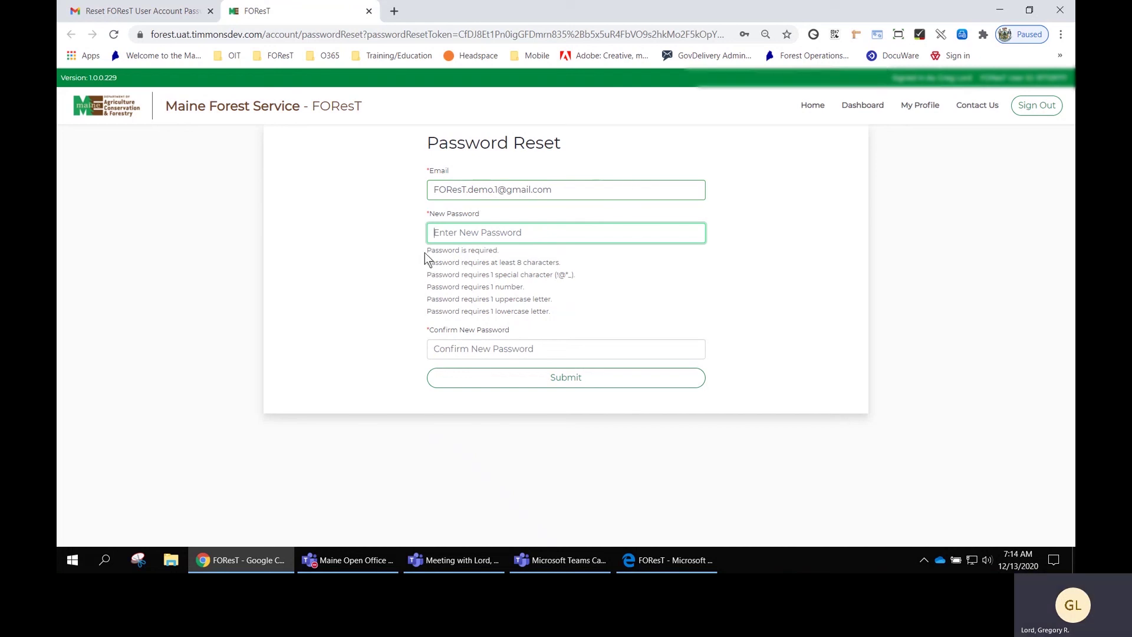
Highlight the password requirements, then zoom the page in to 110%.
left_click_drag(424, 252, 583, 304)
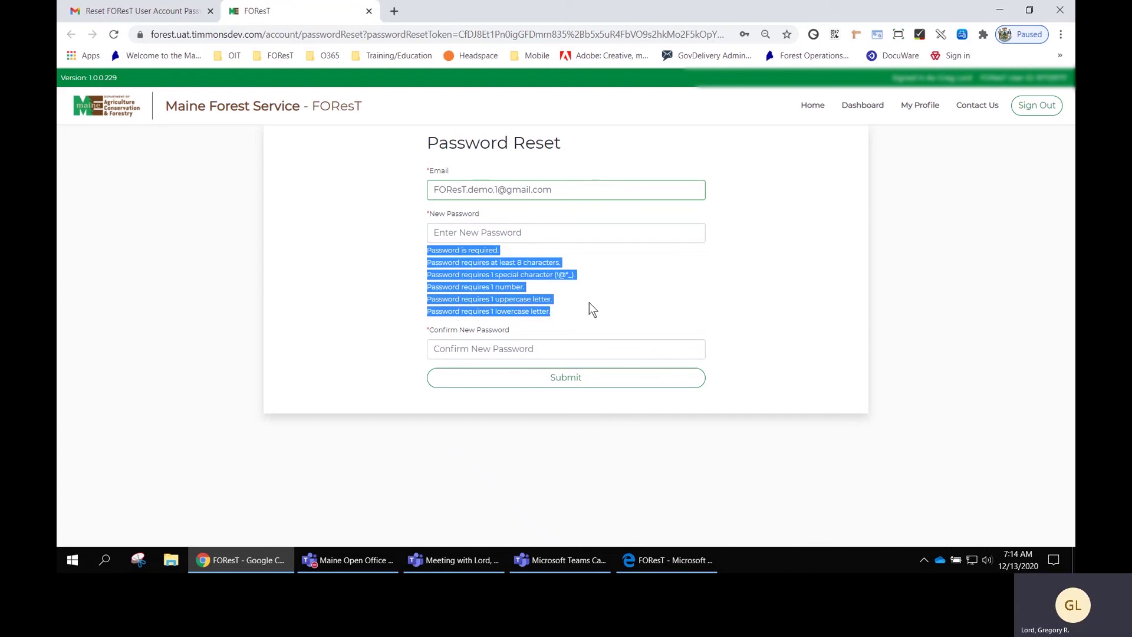
left_click(589, 302)
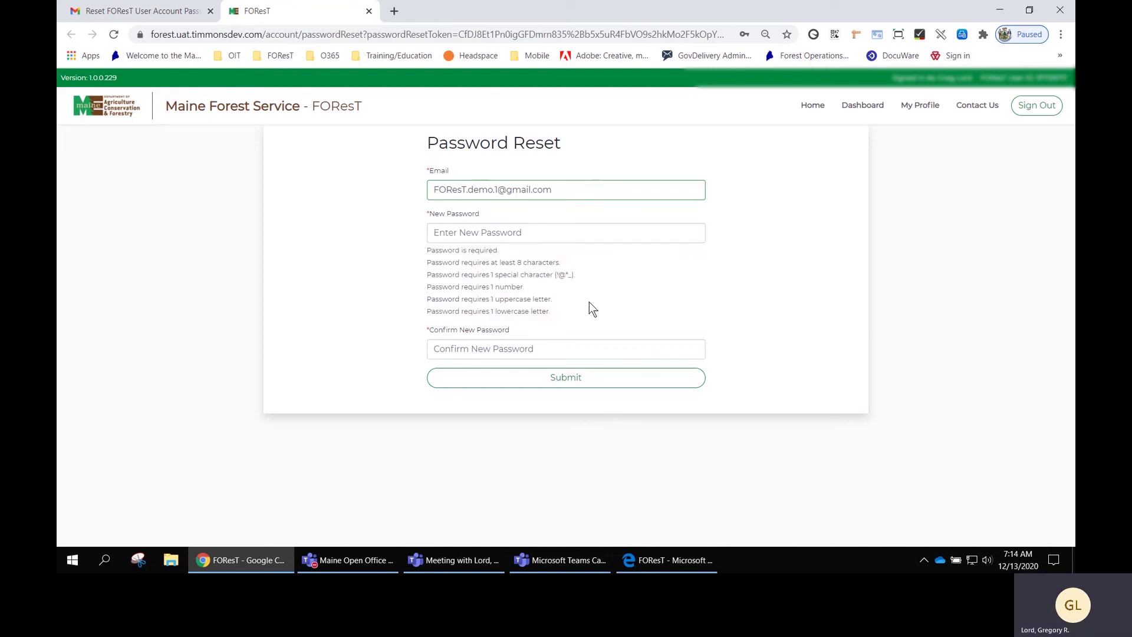
key("ctrl+plus")
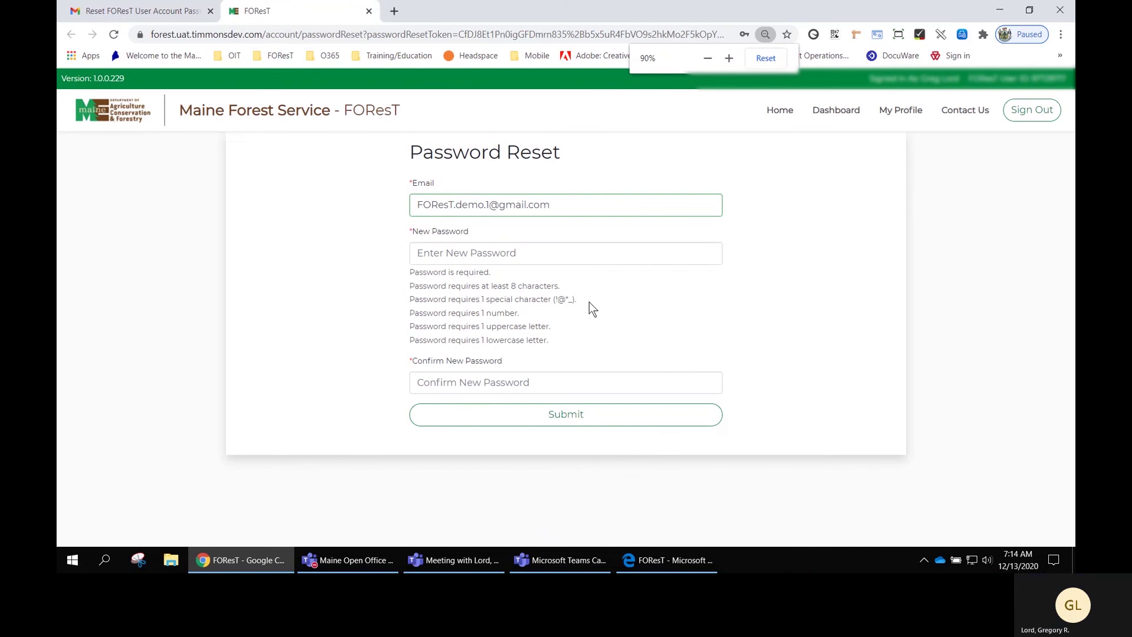
key("ctrl+plus")
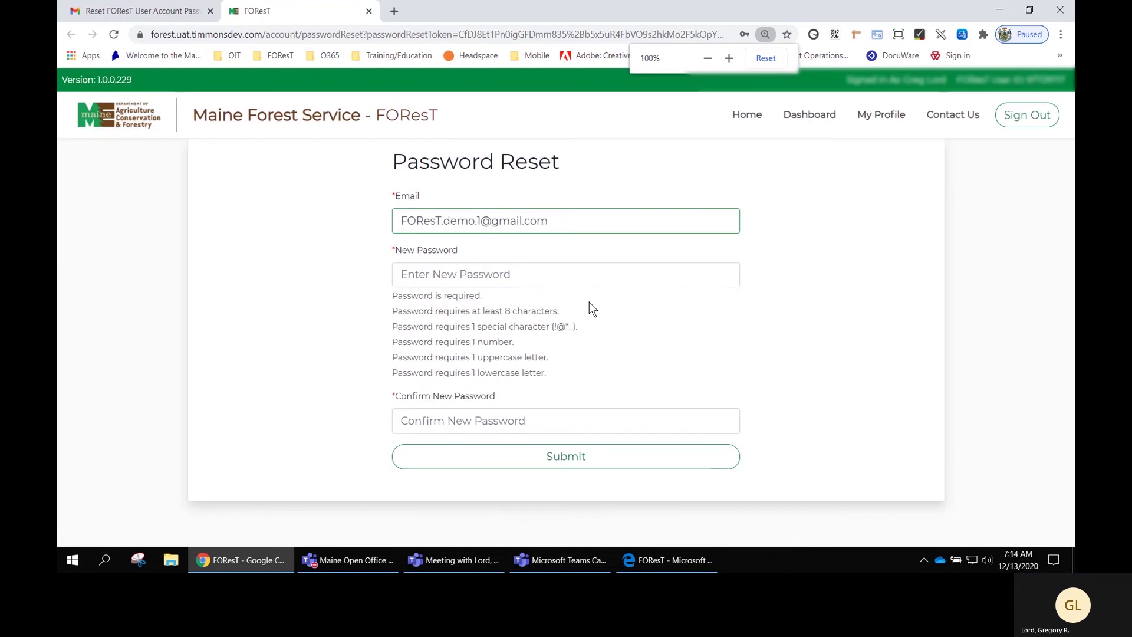
key("ctrl+plus")
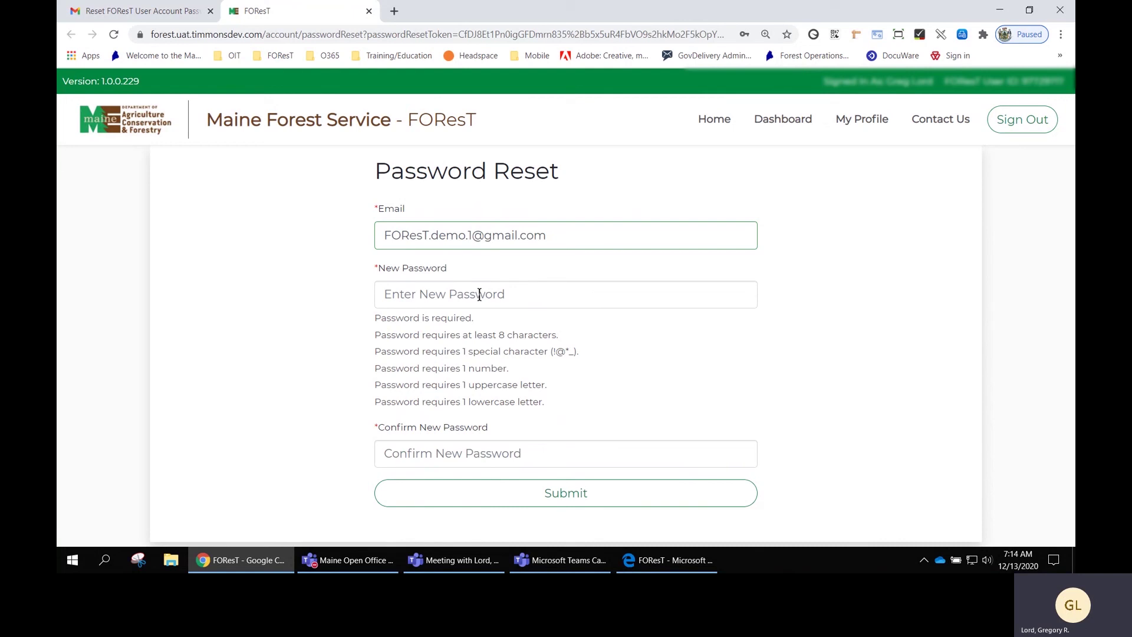
Type a new password in the New Password field, clearing and retyping it.
left_click(480, 295)
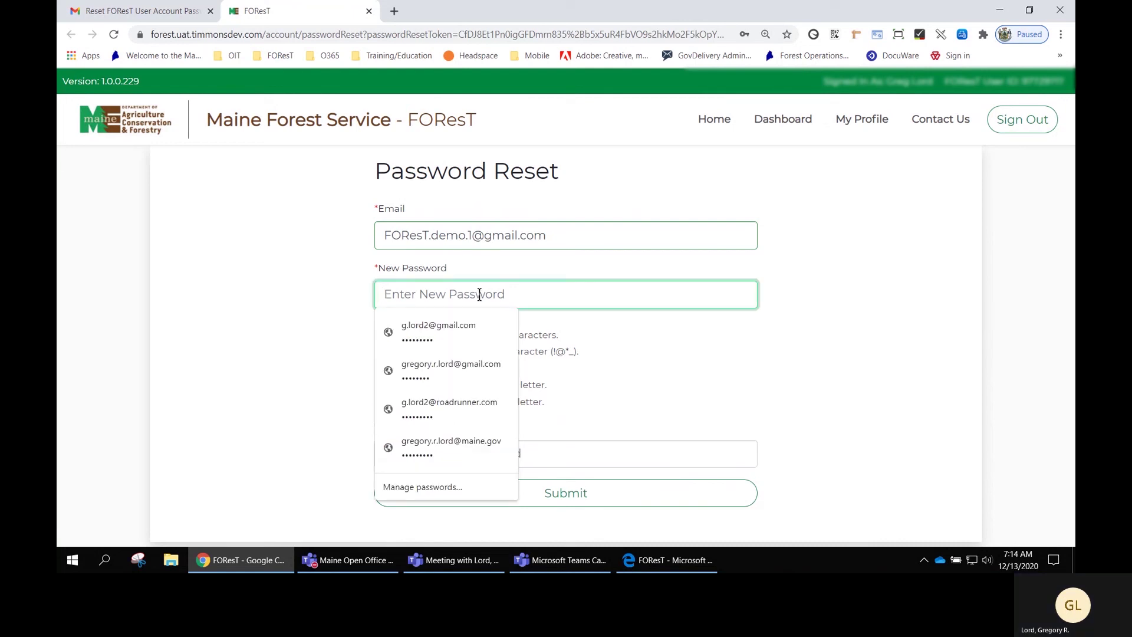
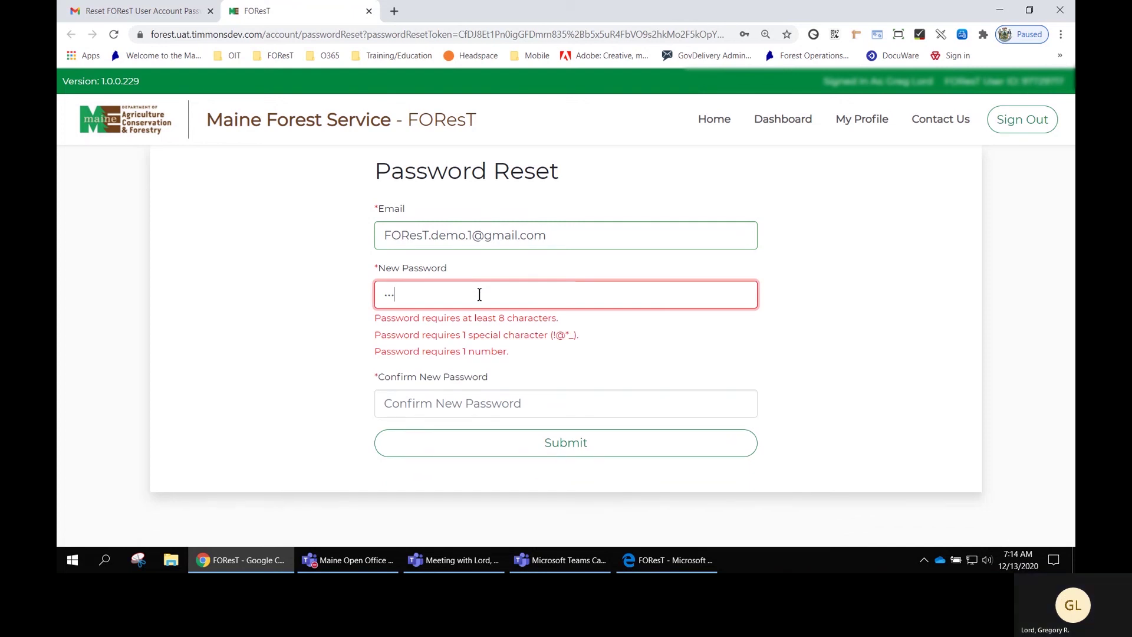
key("BackSpace")
key("BackSpace")
key("BackSpace")
key("BackSpace")
key("BackSpace")
key("BackSpace")
key("BackSpace")
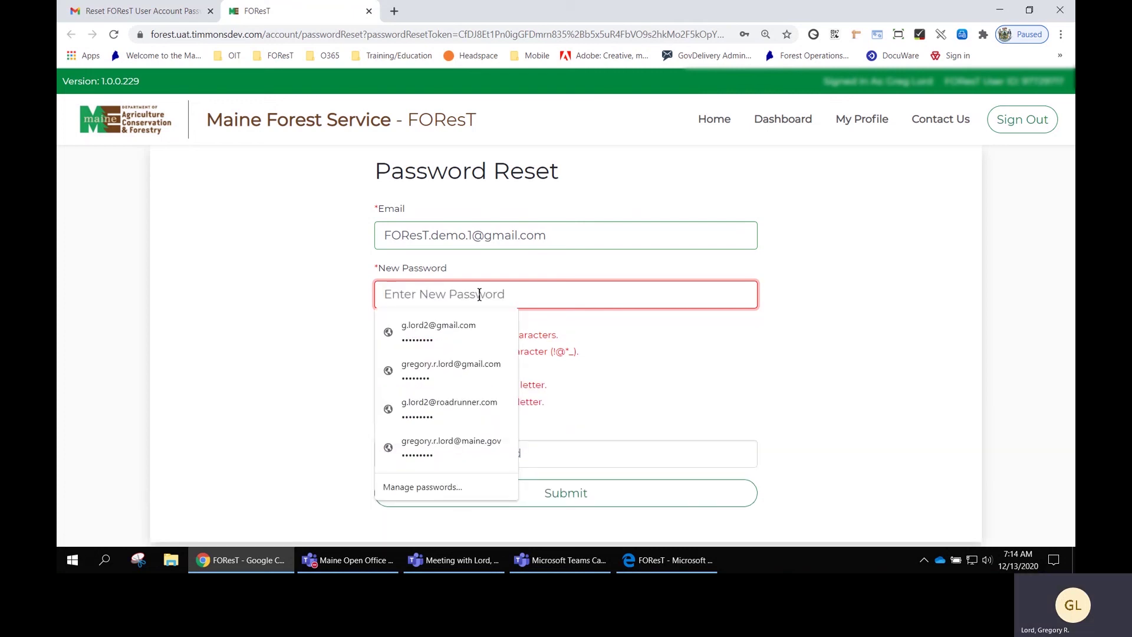
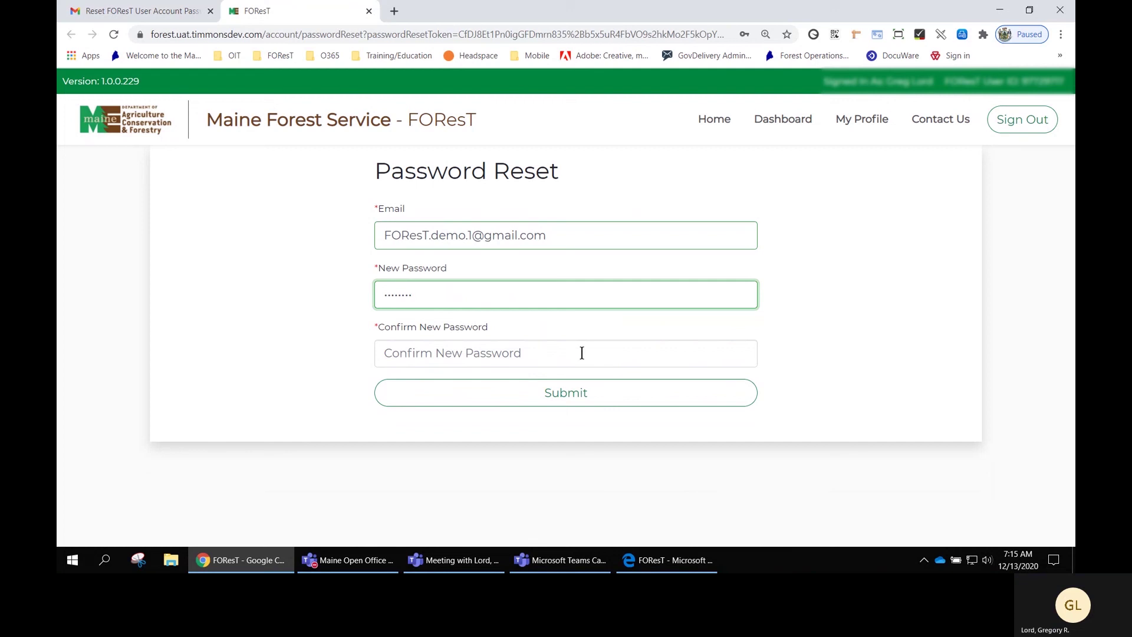
Retype the new password in the Confirm New Password field.
left_click(582, 353)
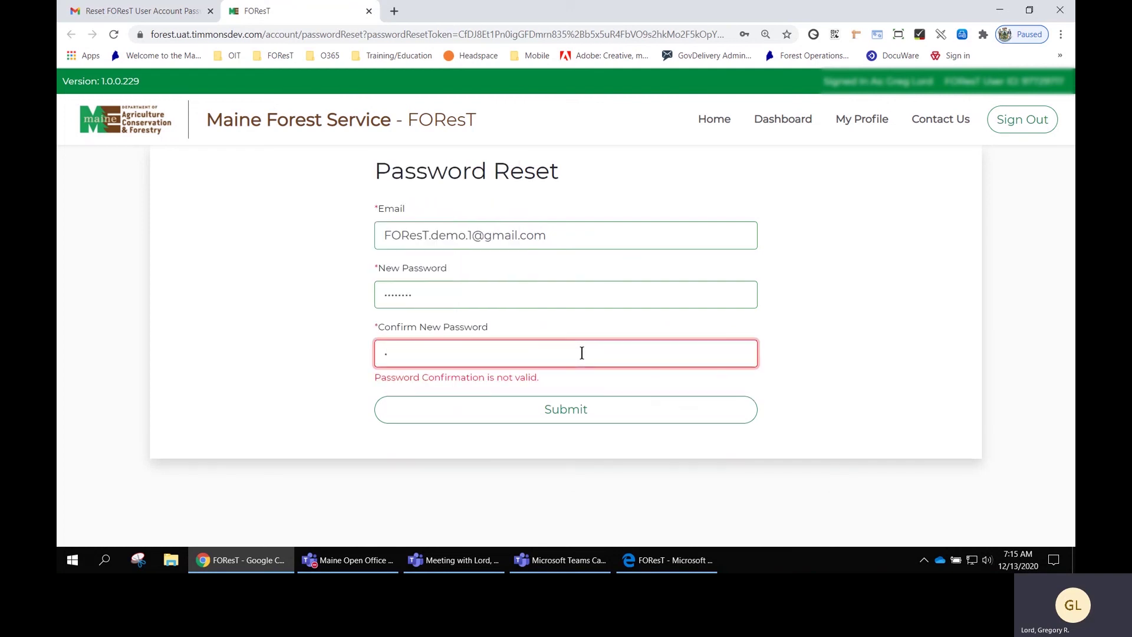
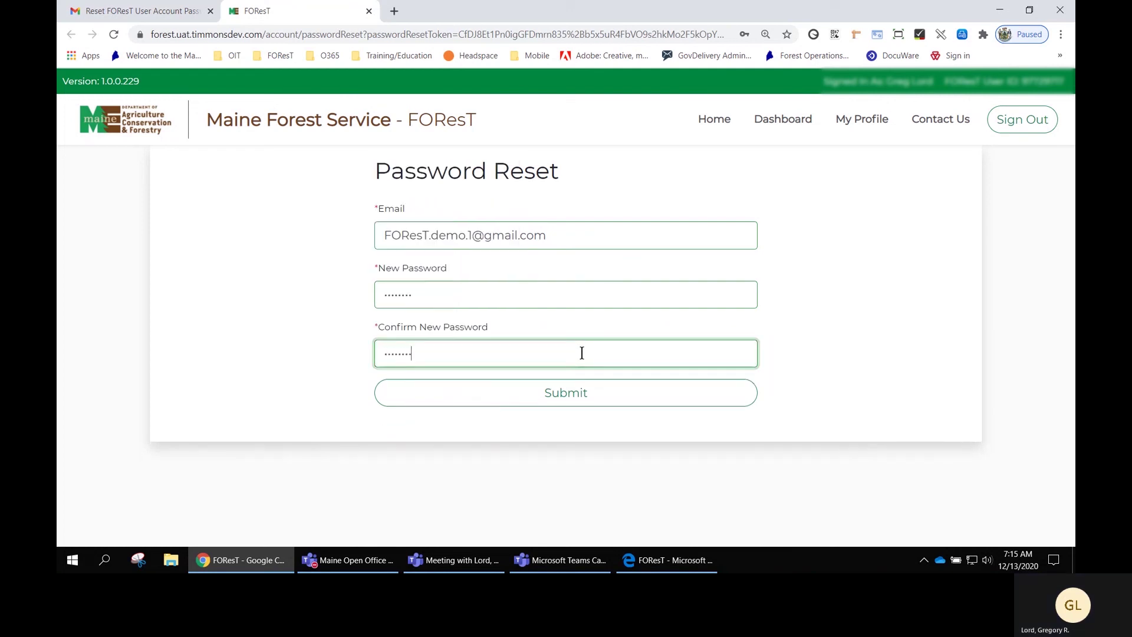